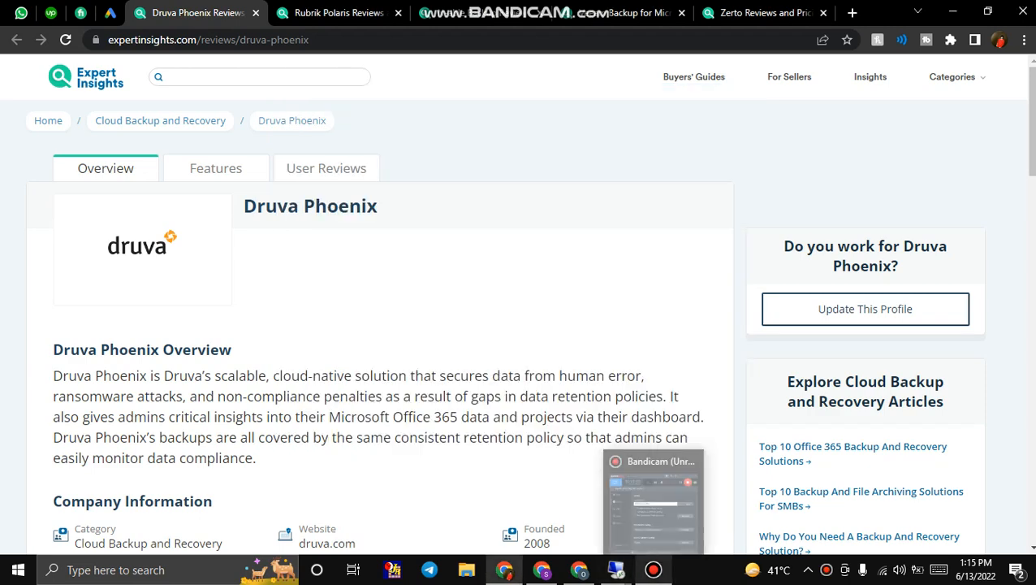
# Bring the recorder forward briefly, then return to the Druva Phoenix review page.
pyautogui.click(653, 570)
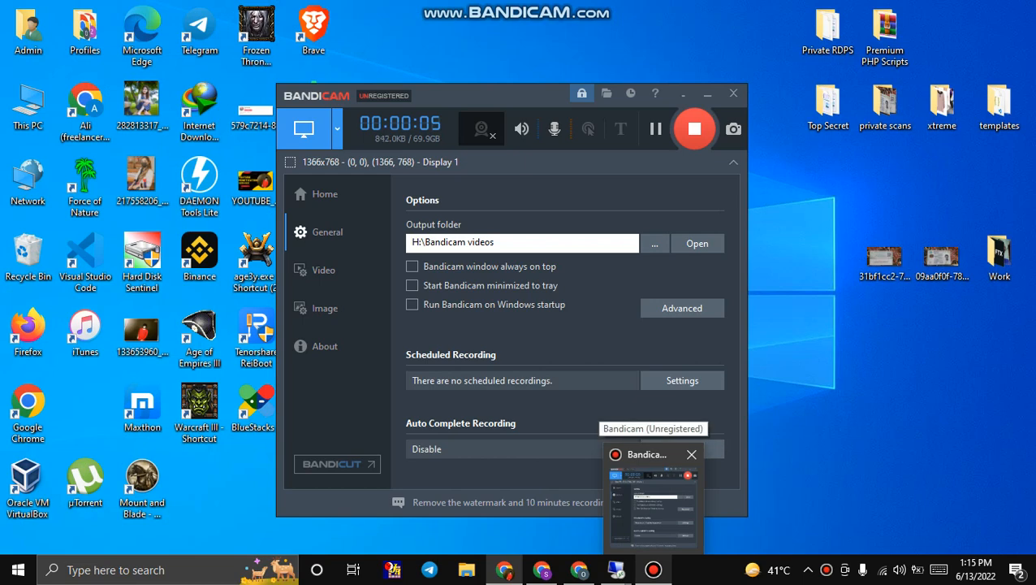
pyautogui.click(653, 503)
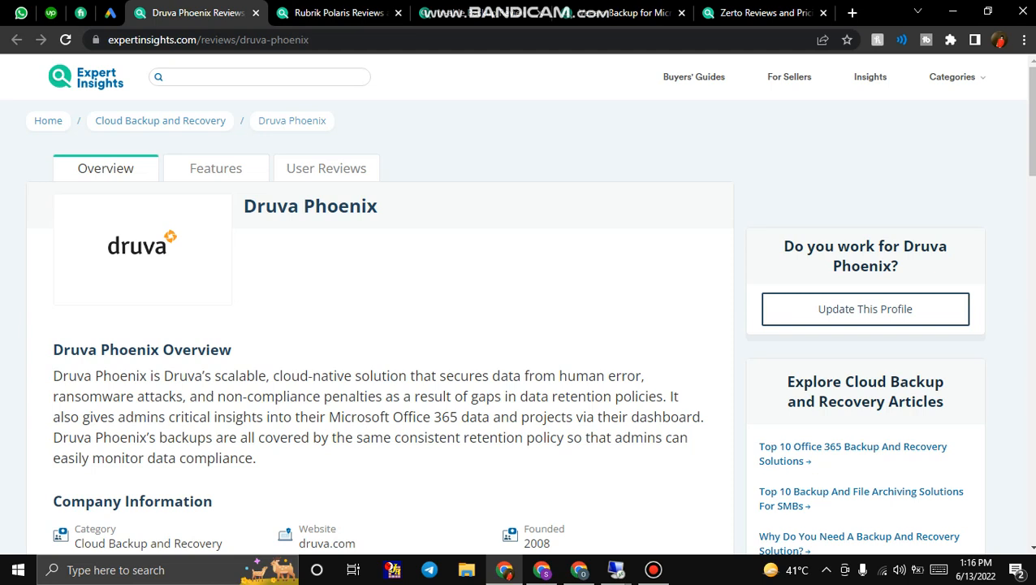
# Search Google for the copied 'Druva Phoenix' name and open the druva.com result.
pyautogui.moveTo(378, 205); pyautogui.dragTo(243, 205)
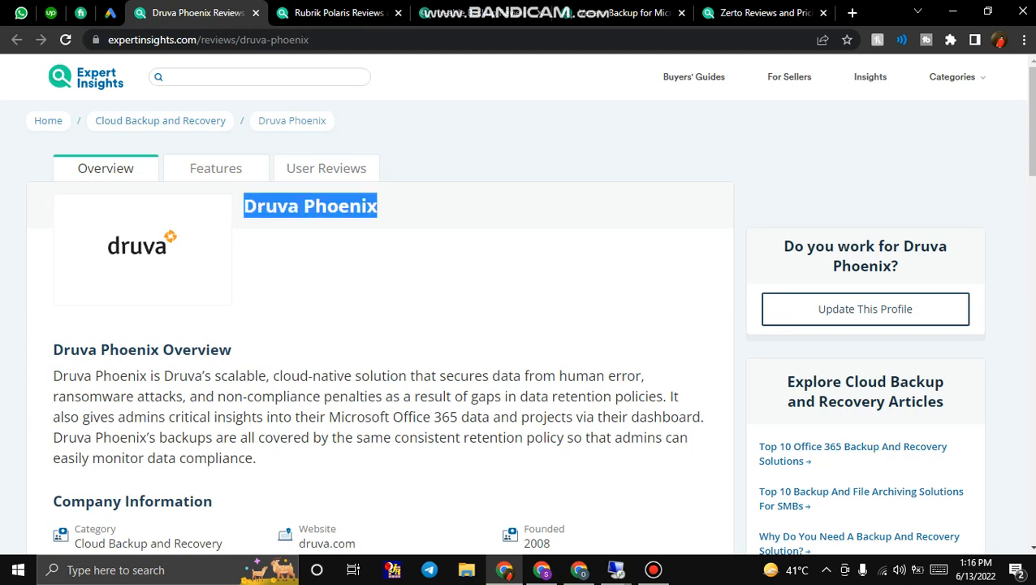
pyautogui.rightClick(300, 212)
pyautogui.click(329, 221)
pyautogui.hotkey('ctrl', 'l')
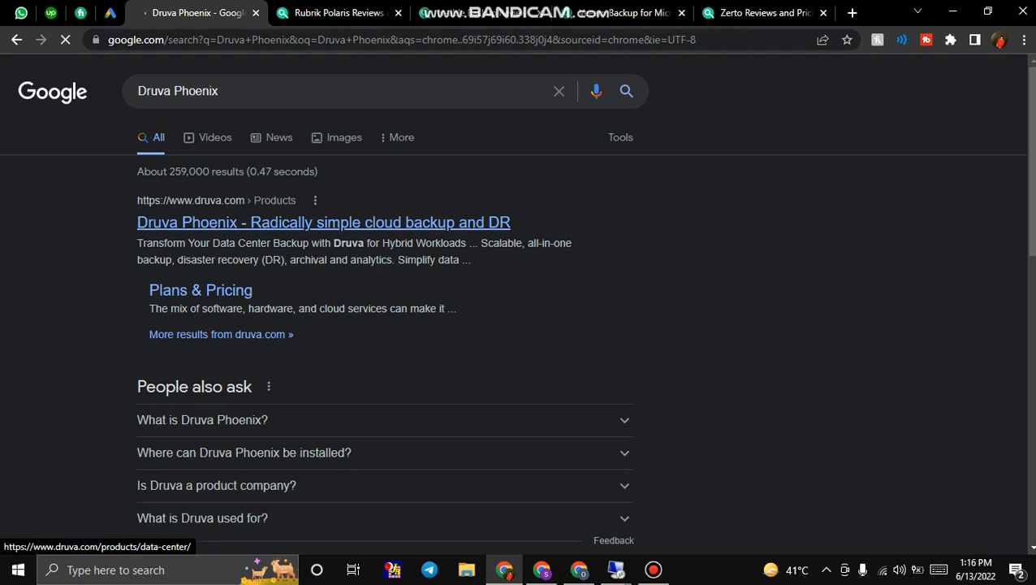
pyautogui.click(323, 222)
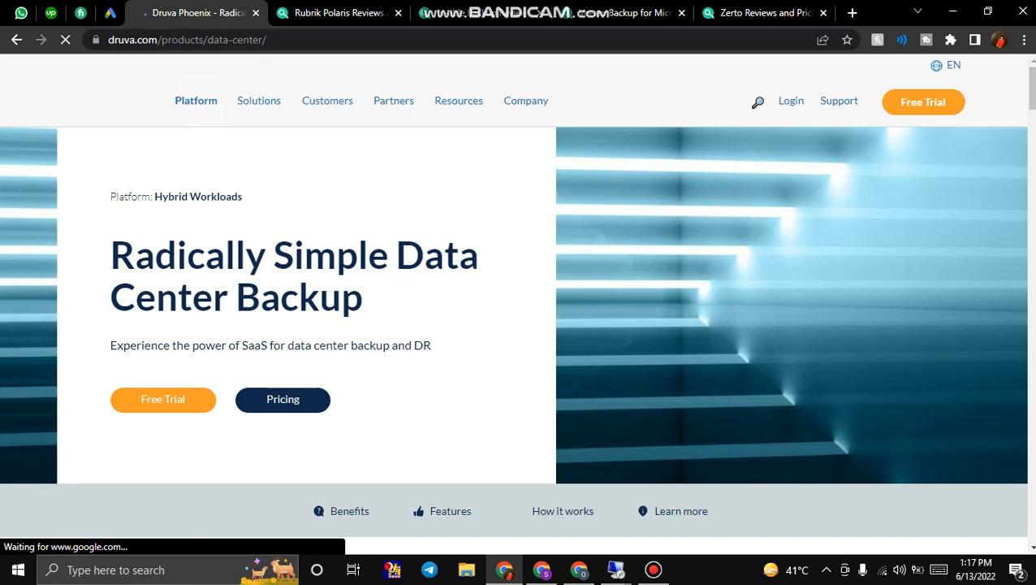
pyautogui.scroll(-5, 520, 325)
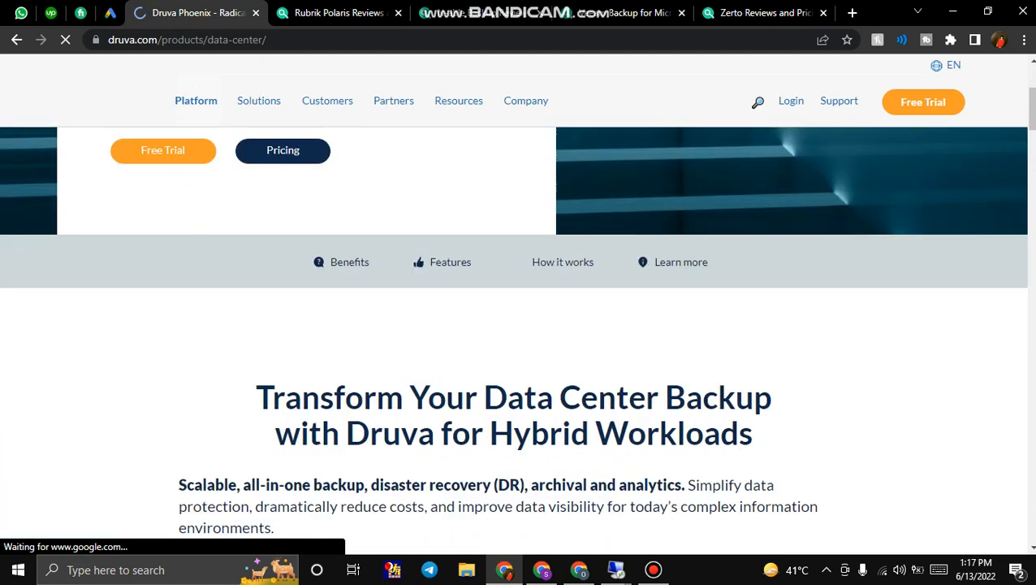
pyautogui.scroll(4, 520, 325)
pyautogui.scroll(-1, 520, 325)
pyautogui.scroll(-4, 520, 325)
# Select the end of Druva's product description, then switch to the Rubrik Polaris reviews tab.
pyautogui.moveTo(373, 298); pyautogui.dragTo(280, 325)
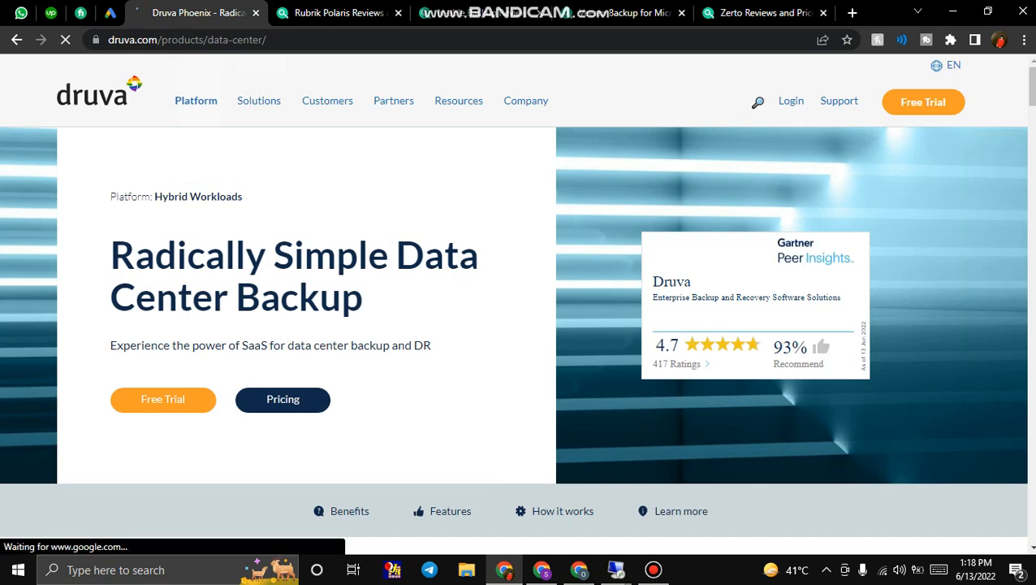
pyautogui.hotkey('ctrl', 'Tab')
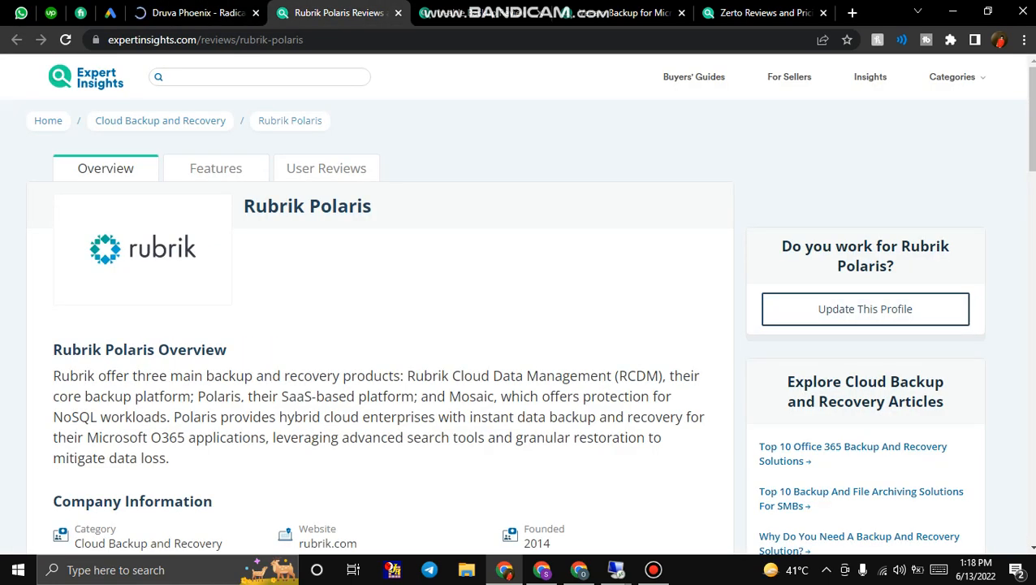
pyautogui.scroll(-3, 520, 325)
pyautogui.scroll(3, 520, 325)
# Copy the 'Rubrik Polaris' heading and run it as a Google search from the address bar.
pyautogui.moveTo(243, 206); pyautogui.dragTo(372, 206)
pyautogui.rightClick(288, 213)
pyautogui.press('Escape')
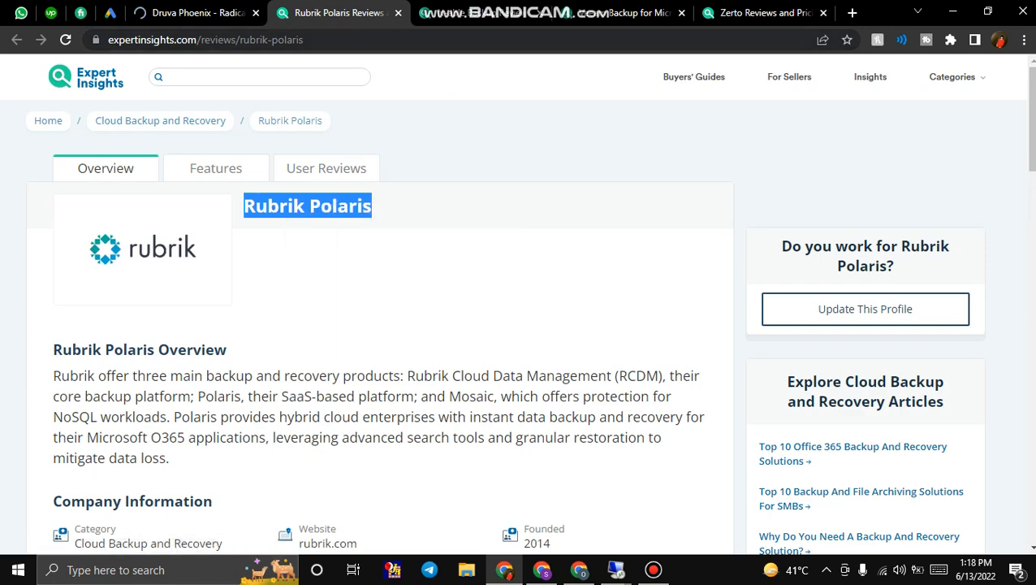
pyautogui.hotkey('ctrl', 'l')
pyautogui.hotkey('ctrl', 'v')
pyautogui.press('Return')
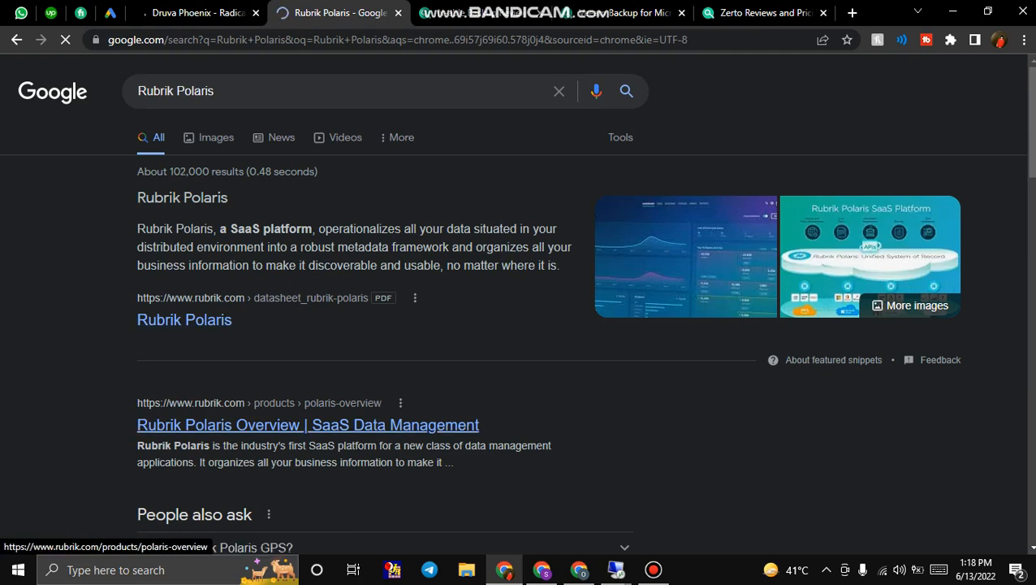
pyautogui.hotkey('ctrl', 'shift', 'Tab')
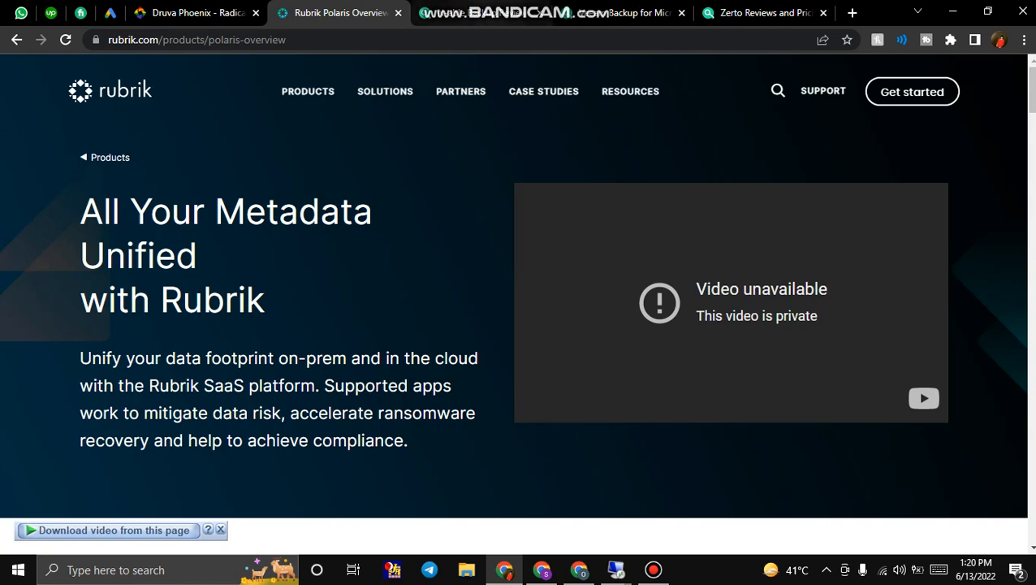
pyautogui.scroll(-1, 520, 325)
pyautogui.scroll(-2, 519, 325)
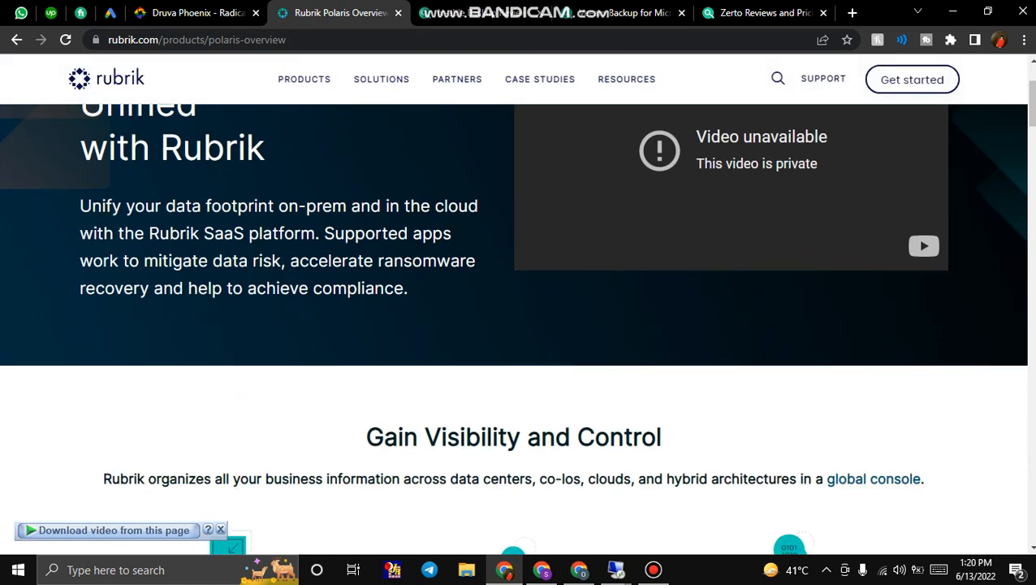
# Switch from the Rubrik Polaris overview to the N-able Backup review tab.
pyautogui.hotkey('ctrl', 'Tab')
pyautogui.scroll(-1, 520, 325)
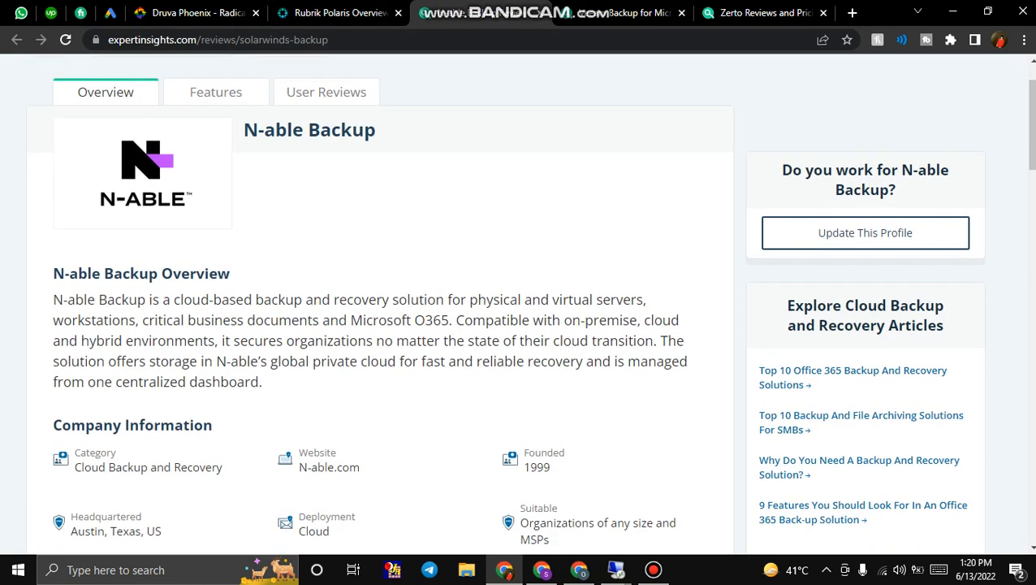
# Paste the 'N-able Backup' product name into the address bar and search the web for it.
pyautogui.hotkey('ctrl', 'l')
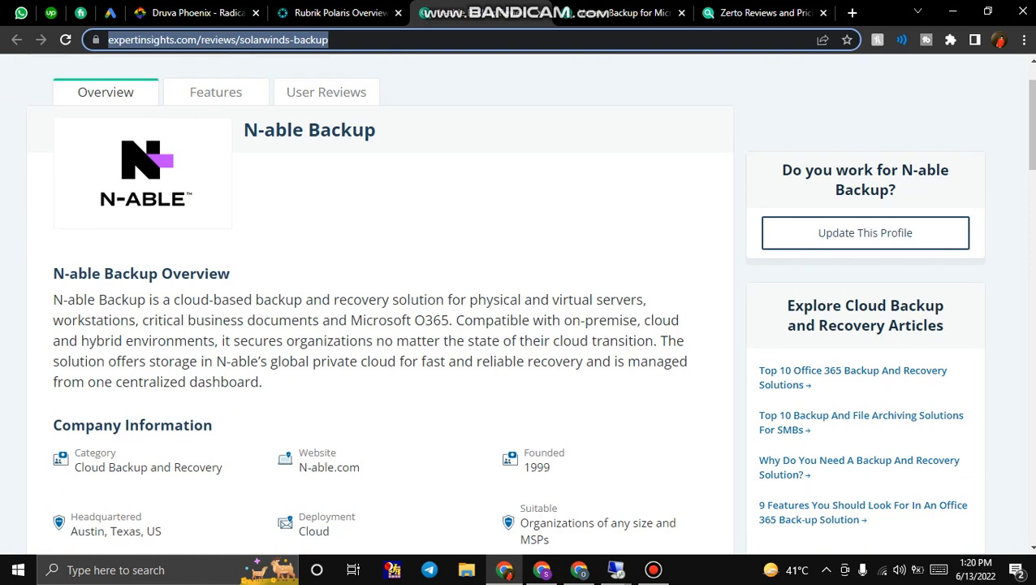
pyautogui.doubleClick(309, 129)
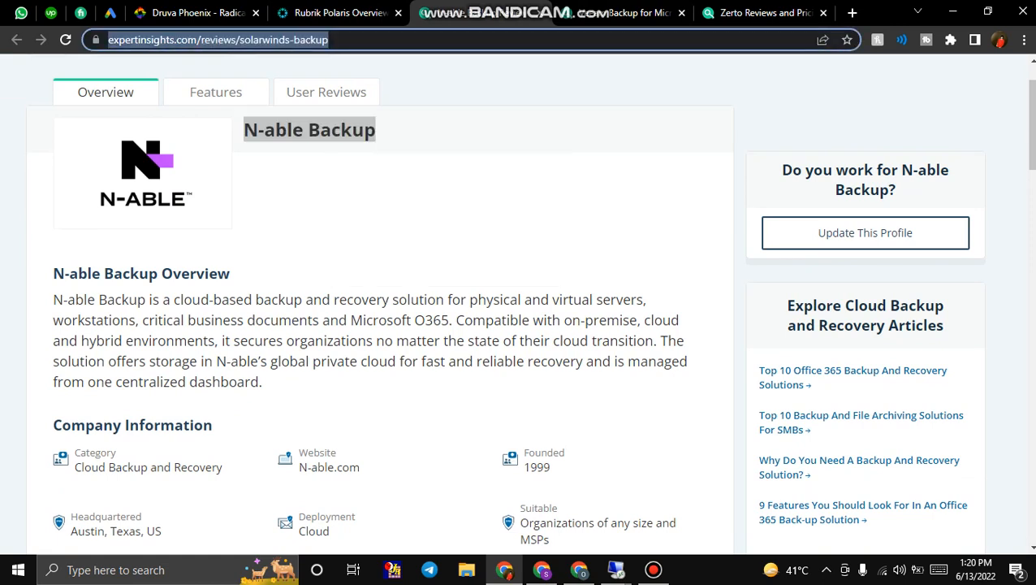
pyautogui.hotkey('ctrl', 'v')
pyautogui.press('Return')
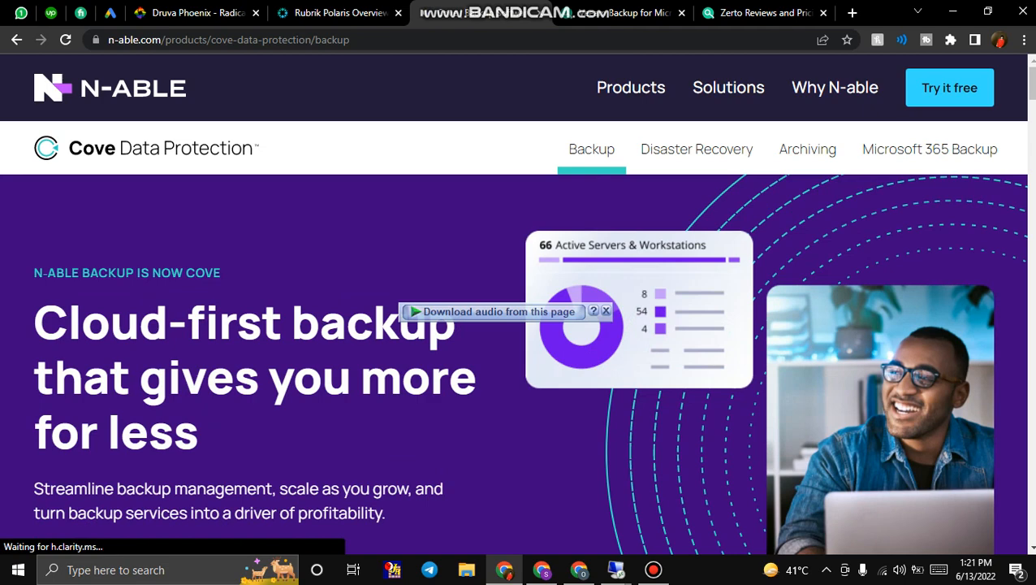
# Close the N-able site and bring the Expert Insights window with the Veeam review forward.
pyautogui.hotkey('ctrl', 'w')
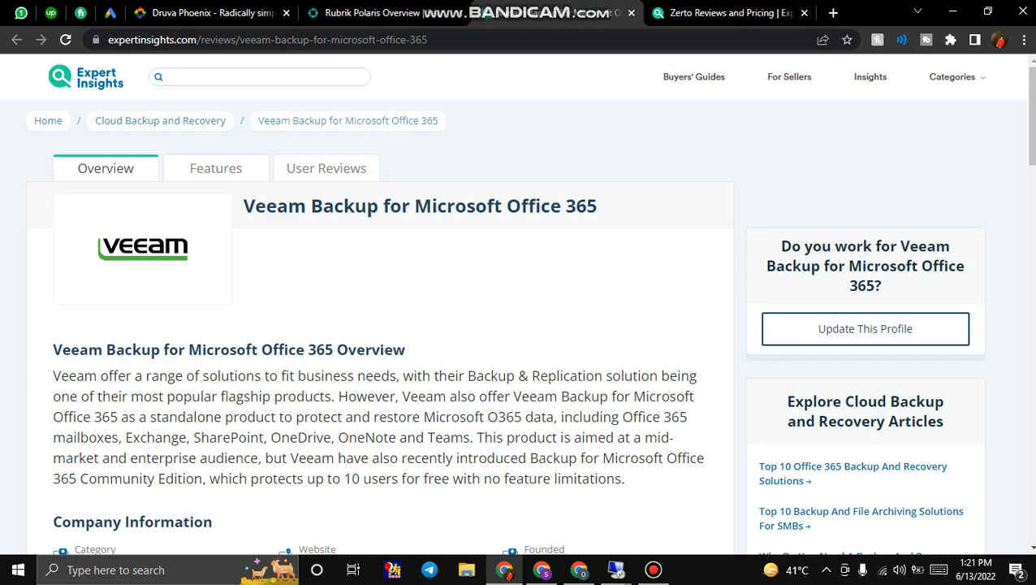
pyautogui.doubleClick(275, 206)
pyautogui.click(654, 569)
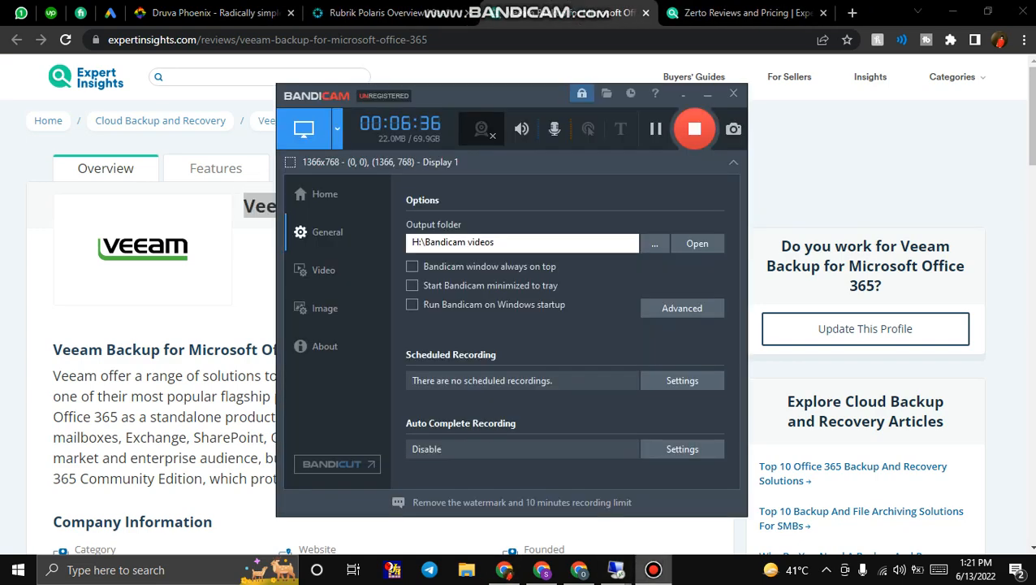
pyautogui.click(653, 569)
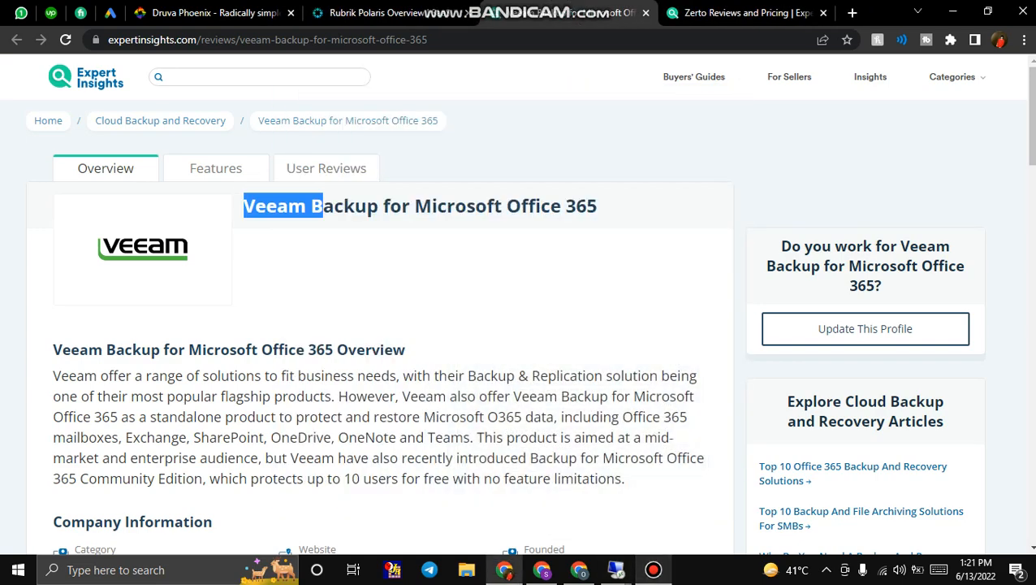
pyautogui.click(578, 569)
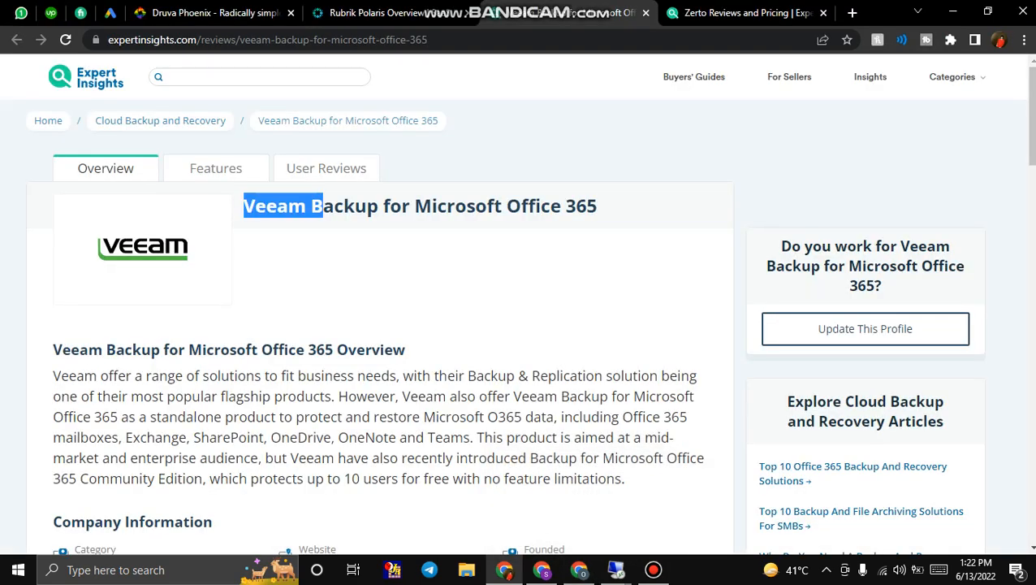
pyautogui.click(653, 570)
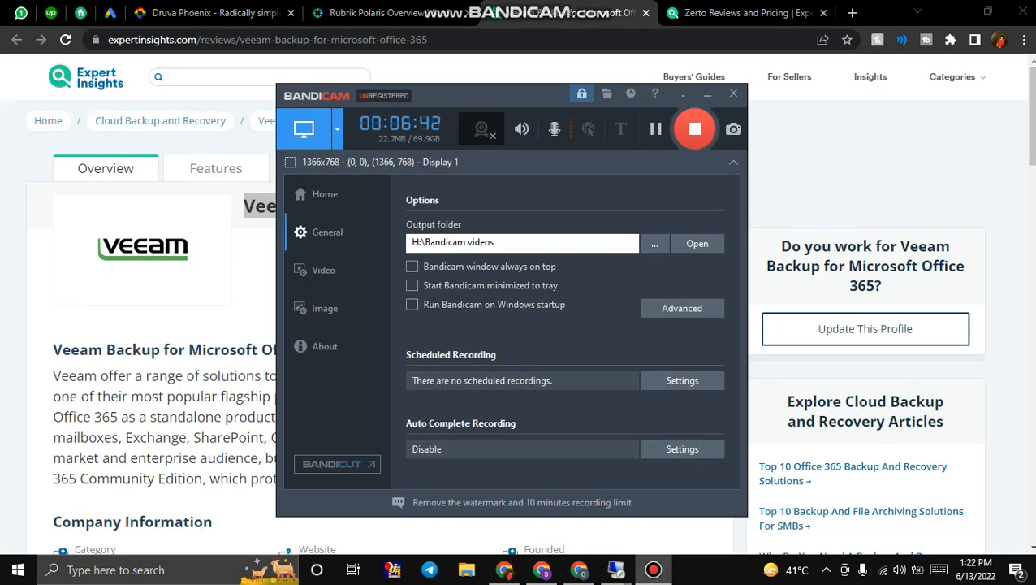
pyautogui.click(653, 570)
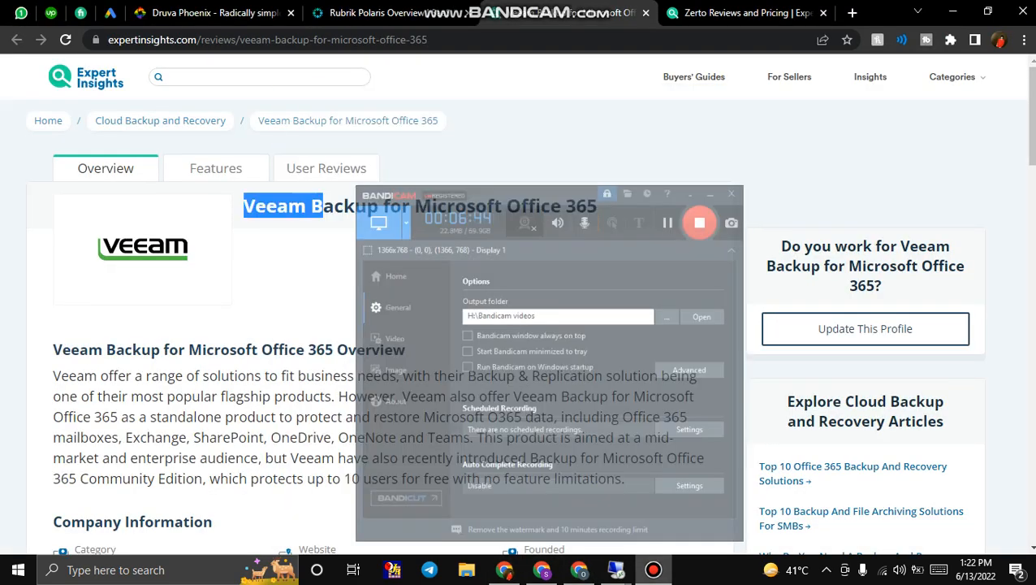
# Copy 'Veeam Backup' from the title and reload the Veeam review page from the address bar.
pyautogui.moveTo(243, 206); pyautogui.dragTo(378, 205)
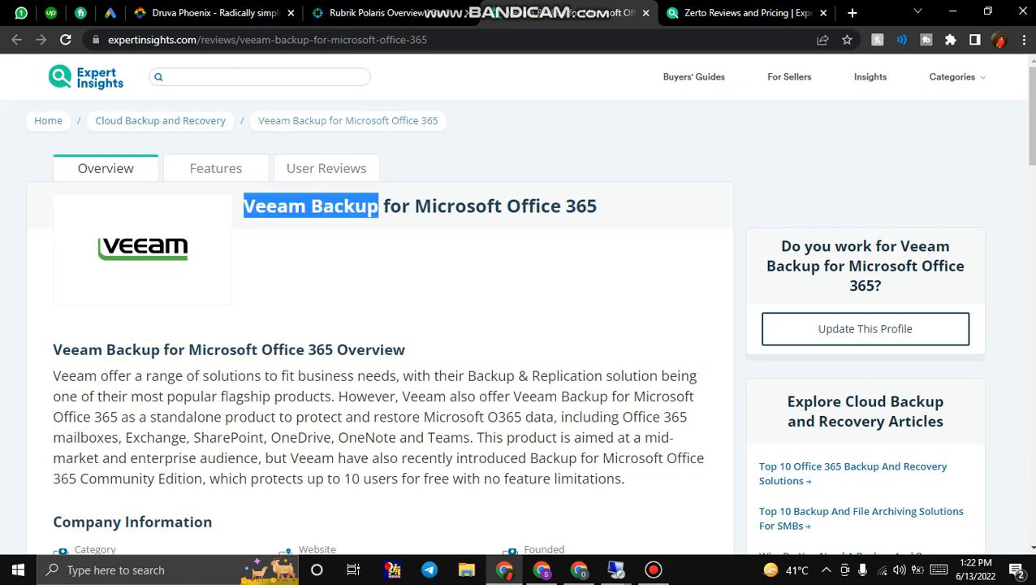
pyautogui.rightClick(367, 211)
pyautogui.press('Escape')
pyautogui.hotkey('ctrl', 'l')
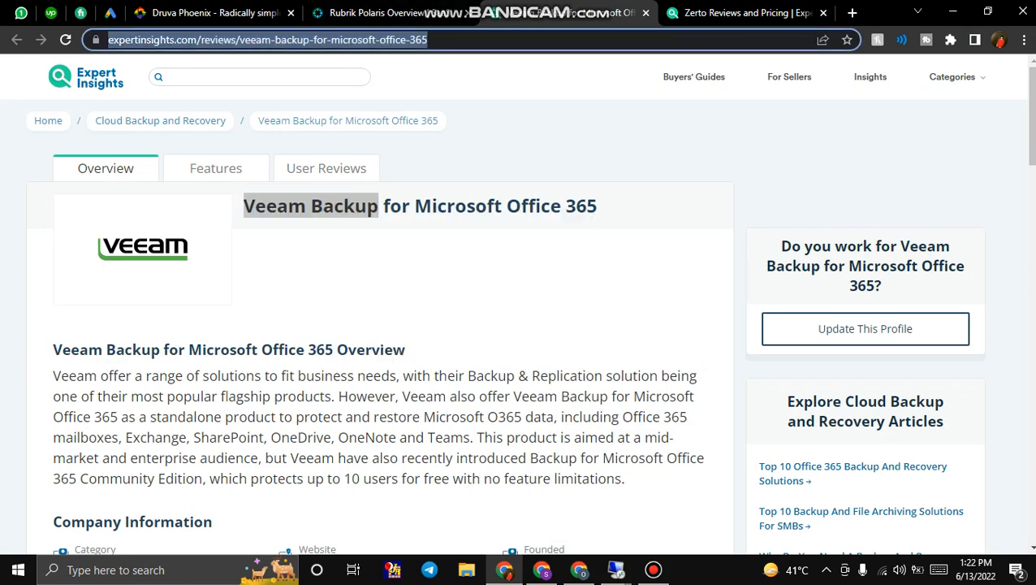
pyautogui.press('Return')
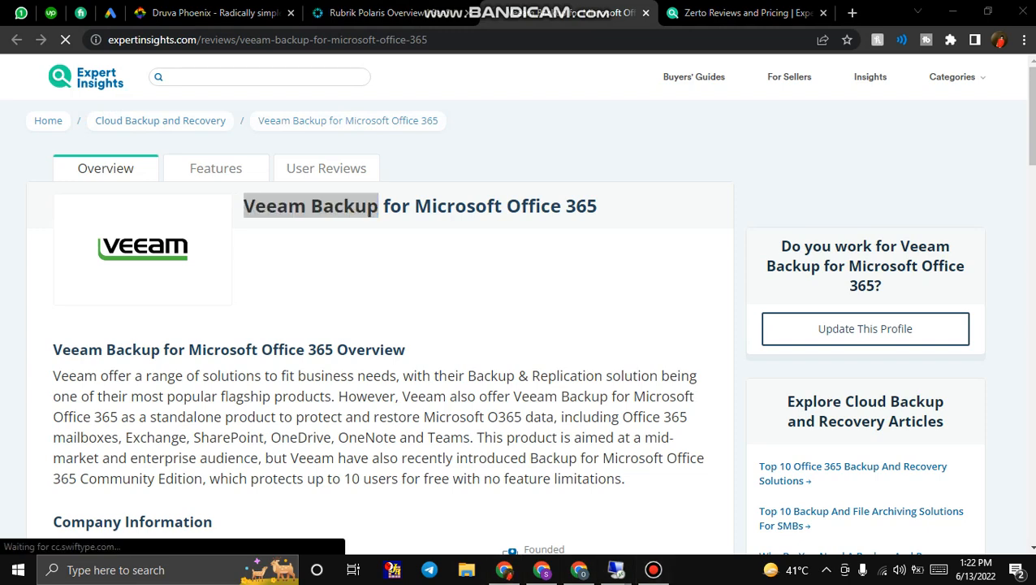
pyautogui.click(653, 569)
pyautogui.click(653, 569)
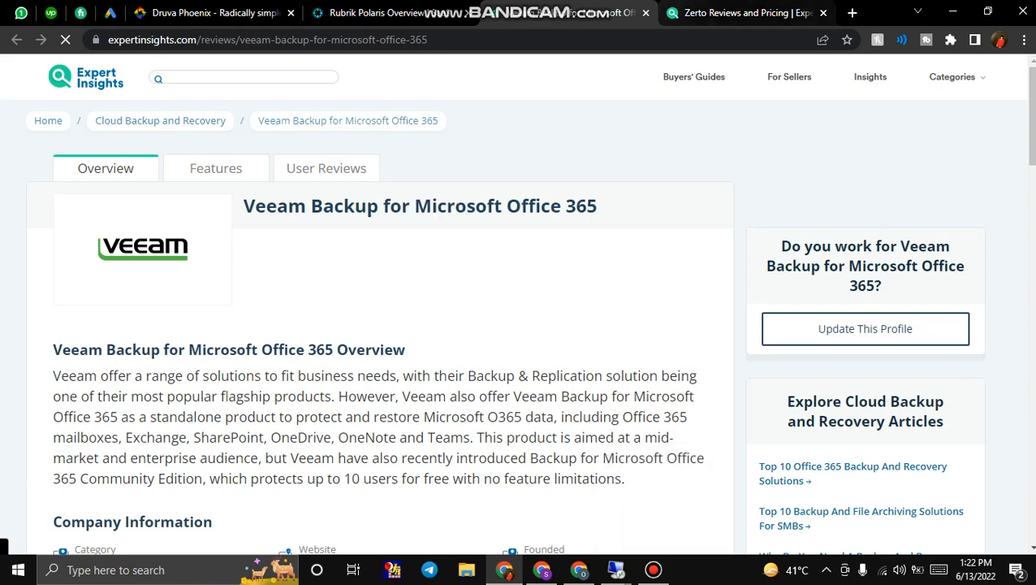
# Switch to the Zerto review and close the Druva, Rubrik and Veeam tabs.
pyautogui.click(739, 12)
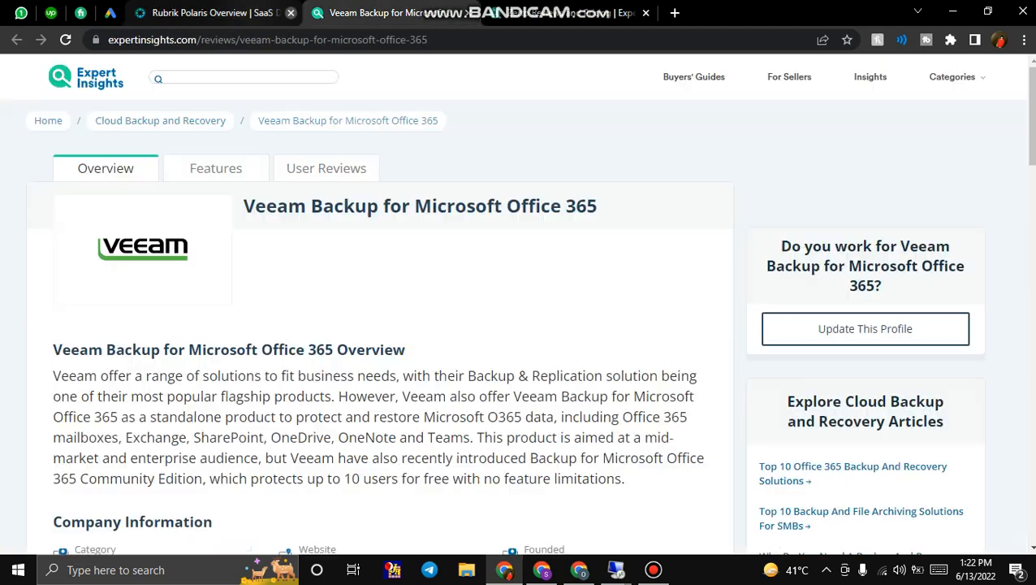
pyautogui.click(291, 12)
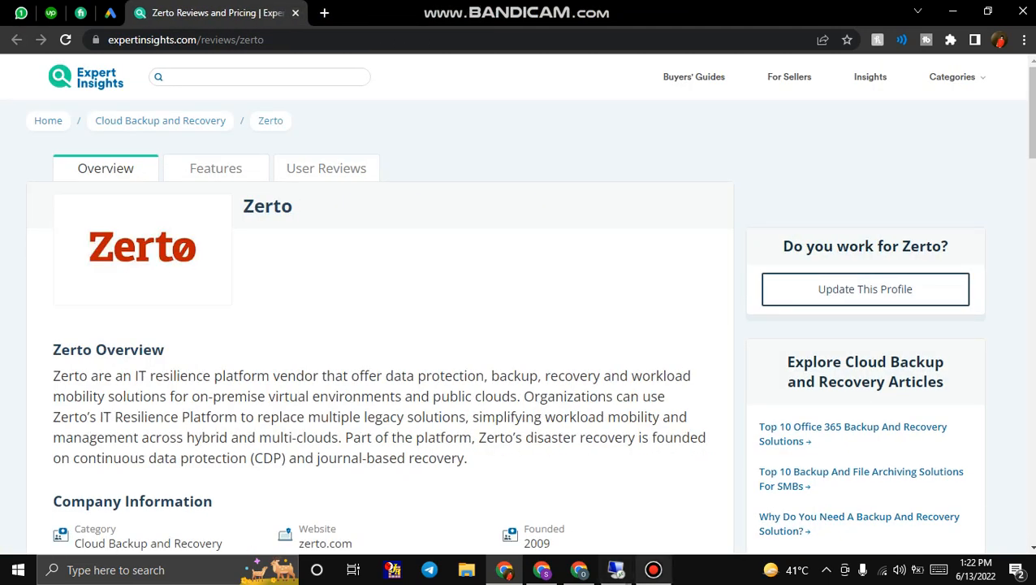
pyautogui.click(653, 569)
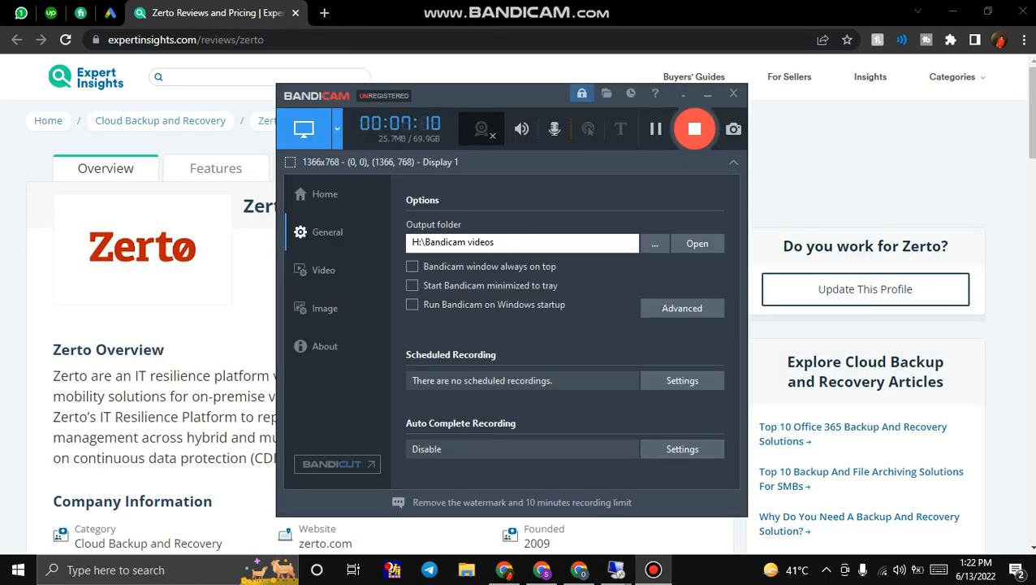